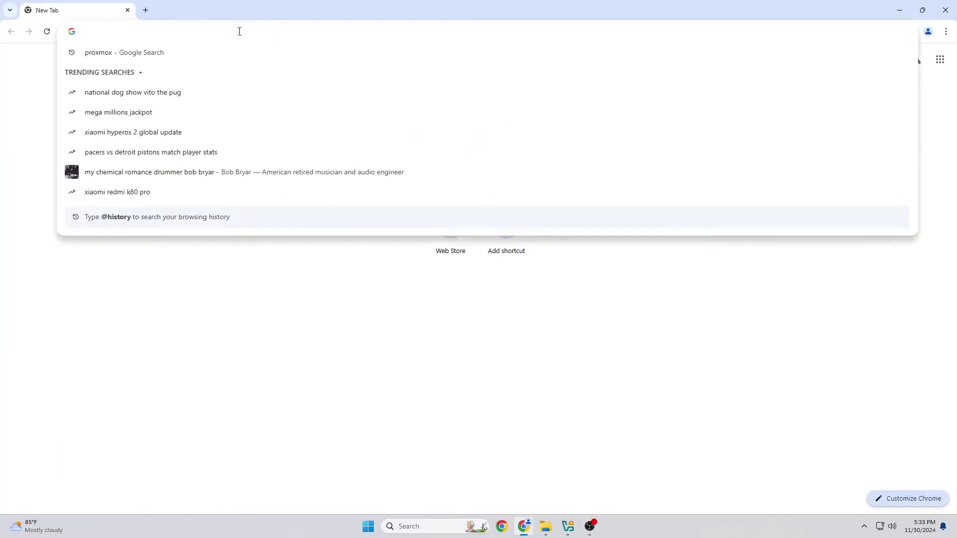
- Search Google for proxmox, then download the Proxmox VE 8.3 ISO Installer from proxmox.com's Downloads page
type("proxmox")
key("Return")
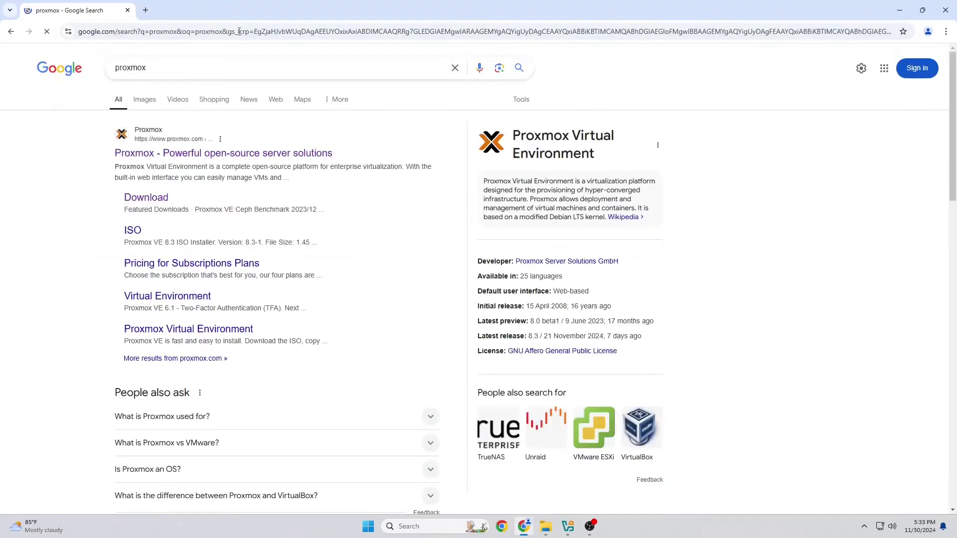
left_click(287, 154)
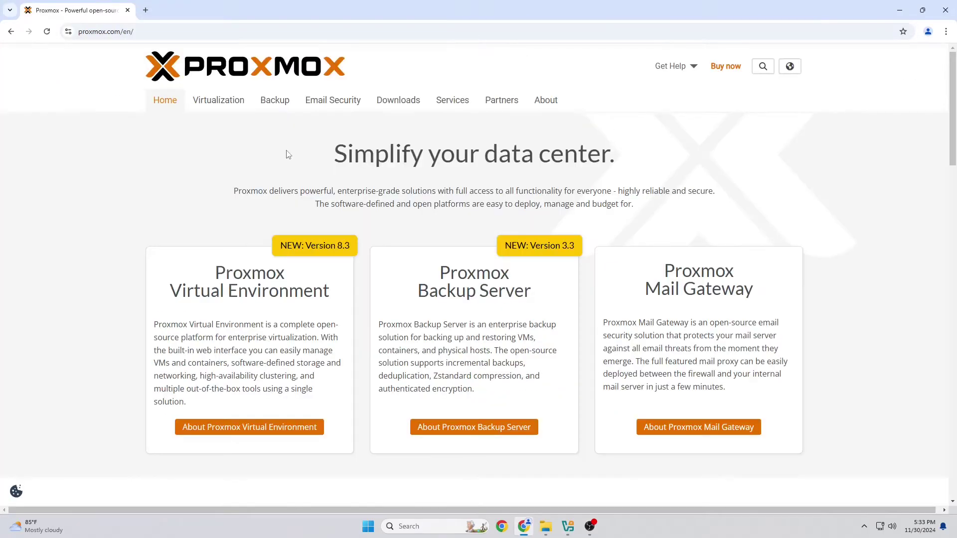
left_click(407, 105)
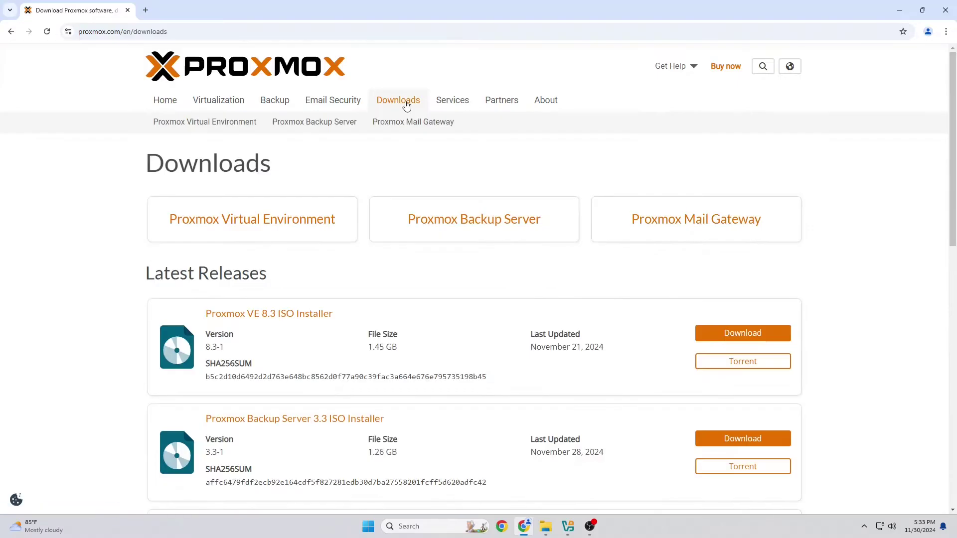
scroll(475, 294, "down", 3)
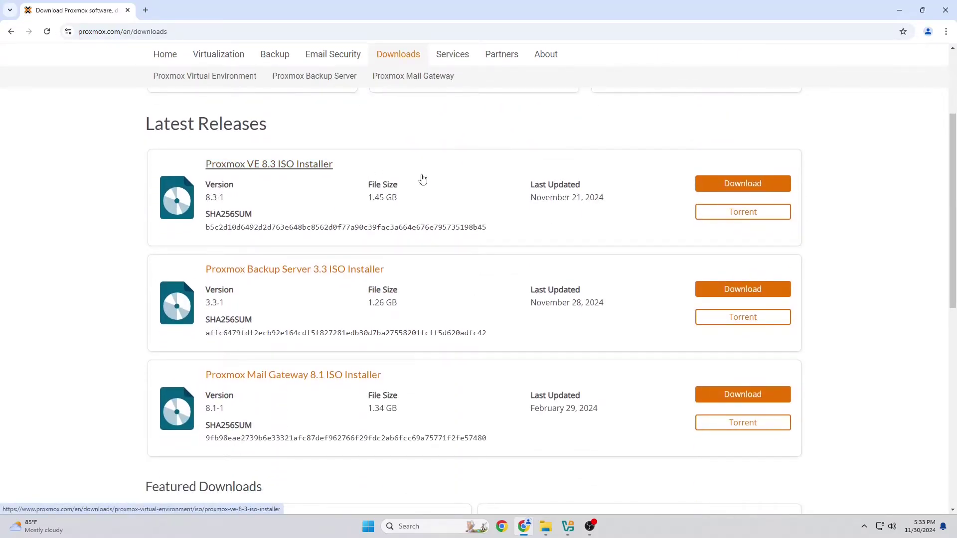
left_click(725, 185)
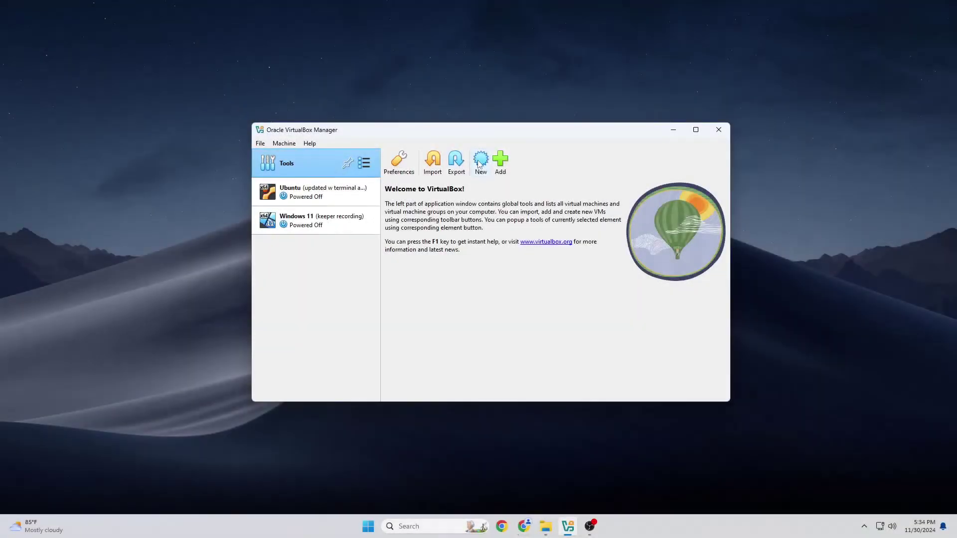
- Create a new VM named Proxmox that uses the proxmox-ve_8.3-1.iso image
left_click(480, 162)
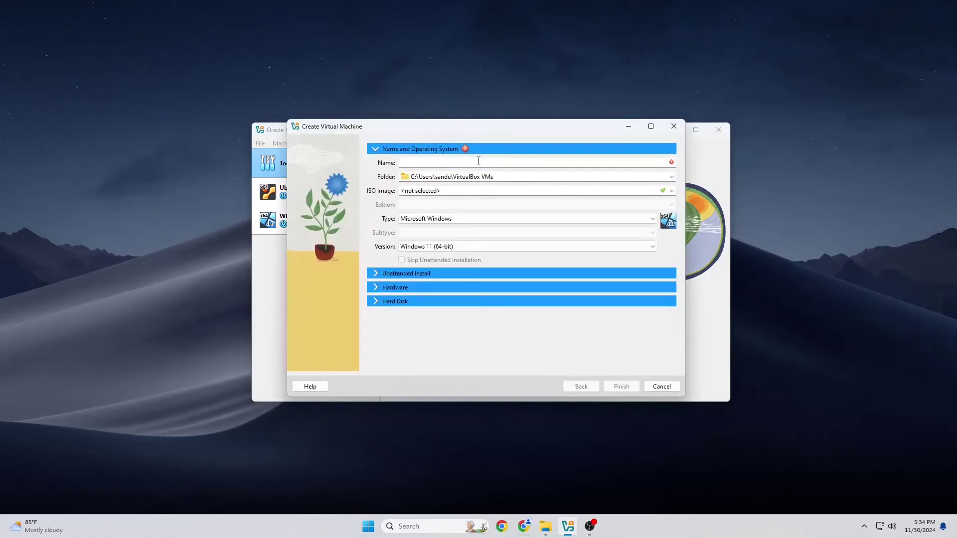
type("Proxmox")
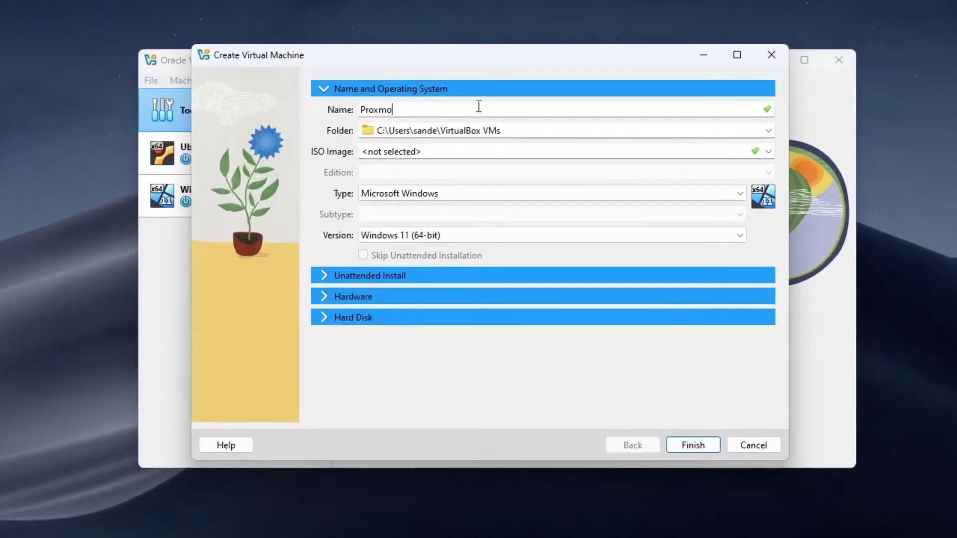
left_click(771, 151)
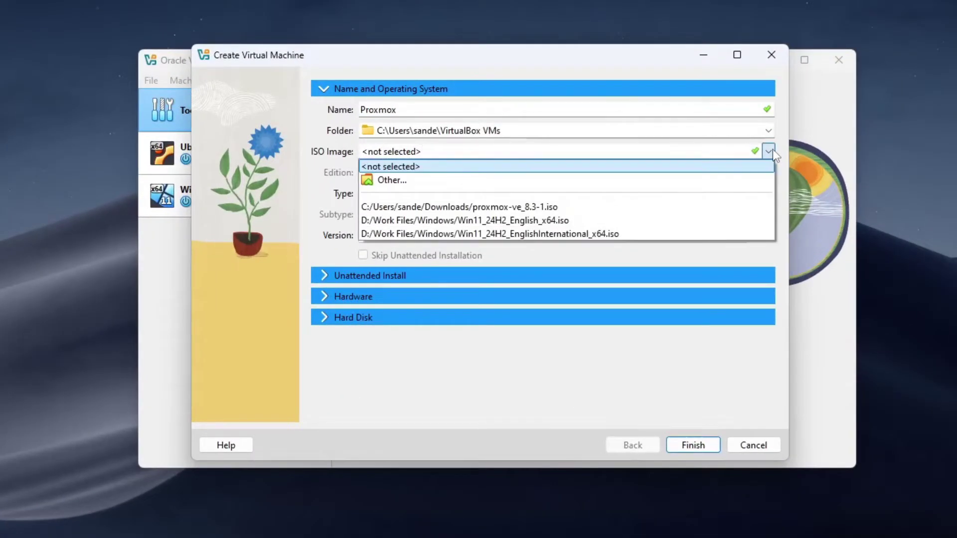
left_click(605, 207)
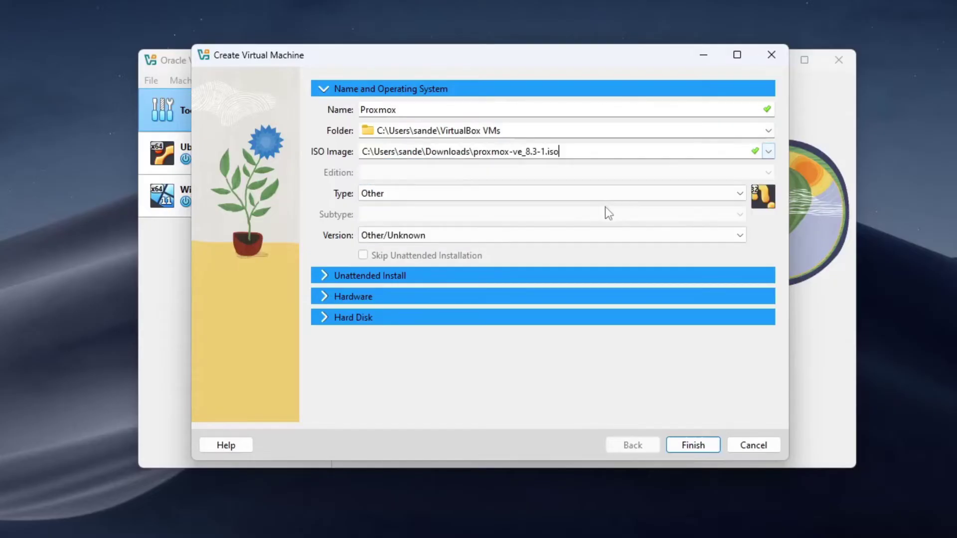
- Set the VM's OS to Linux, subtype Debian, version Debian 11 Bullseye (64-bit)
left_click(580, 199)
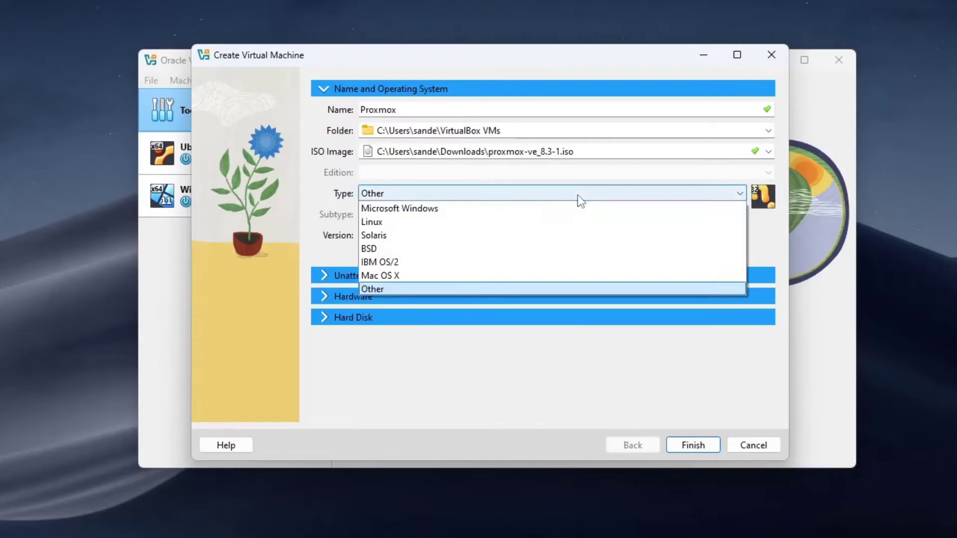
left_click(571, 218)
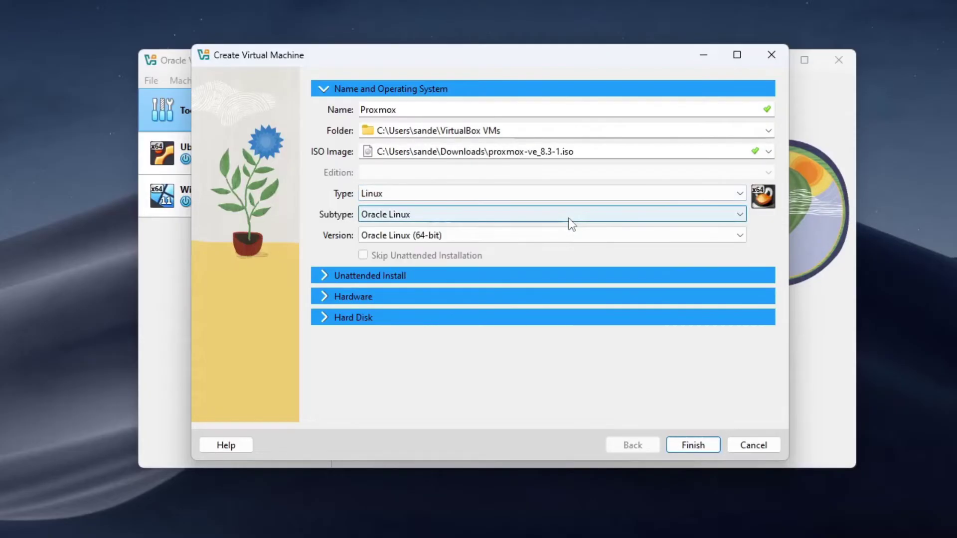
left_click(571, 220)
left_click(527, 267)
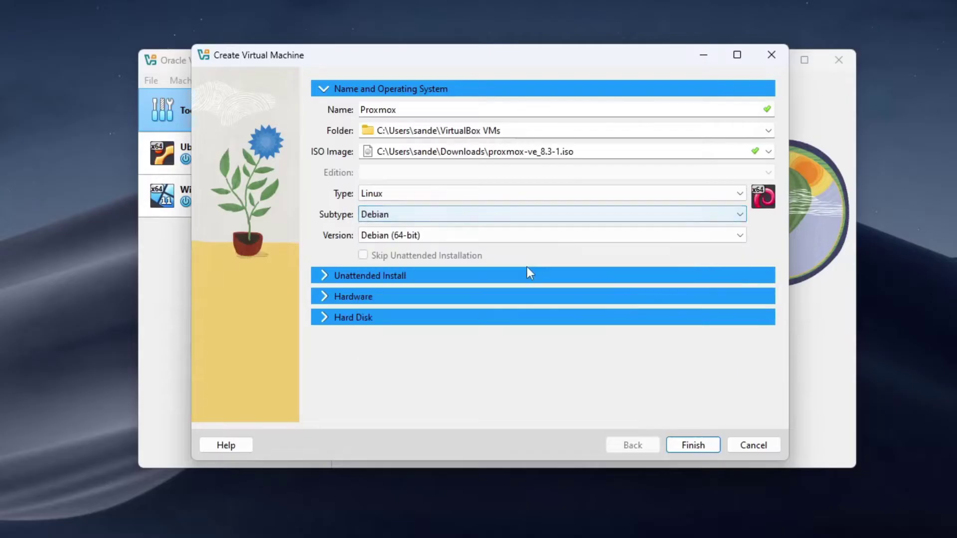
left_click(487, 240)
scroll(534, 341, "down", 4)
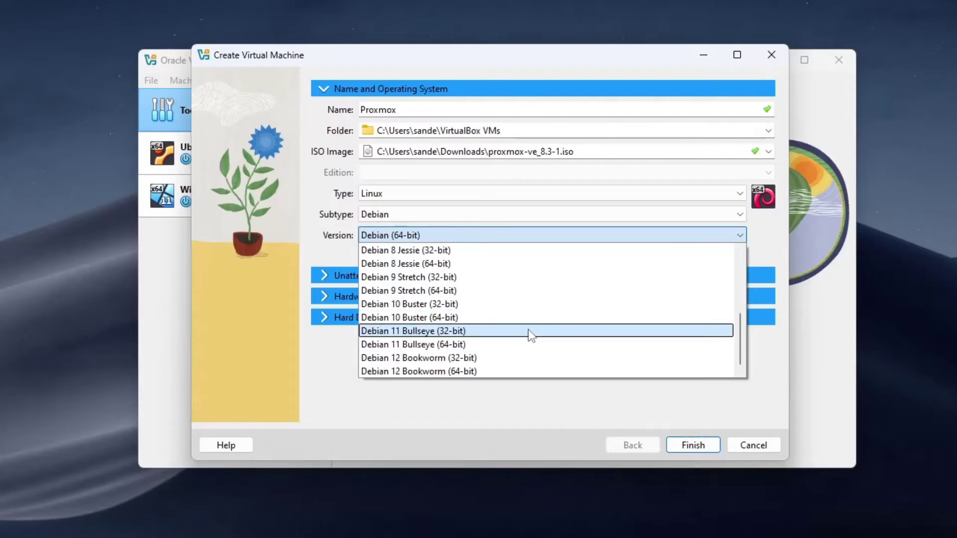
left_click(519, 345)
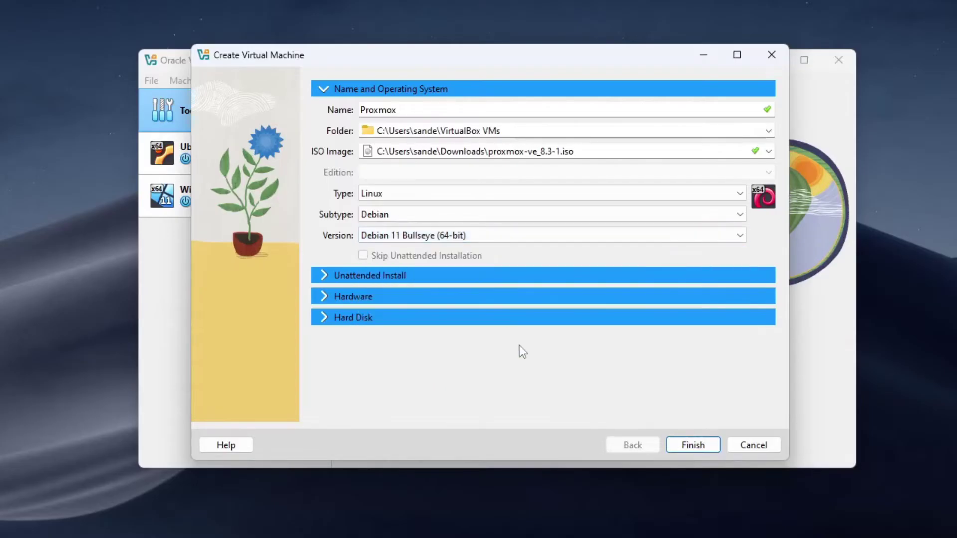
- Give the Proxmox VM 4096 MB base memory, 2 processors and a 20 GB disk, then finish
left_click(484, 300)
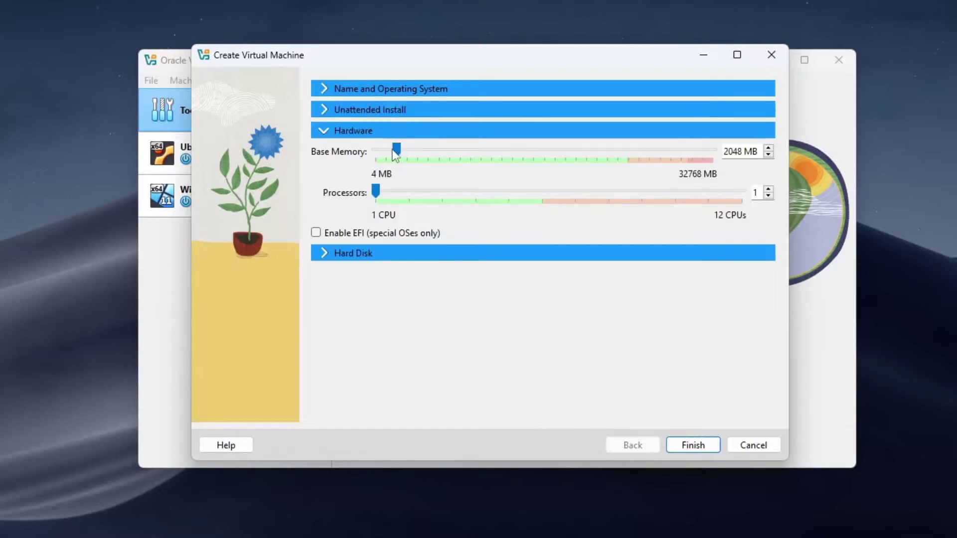
left_click_drag(394, 151, 416, 156)
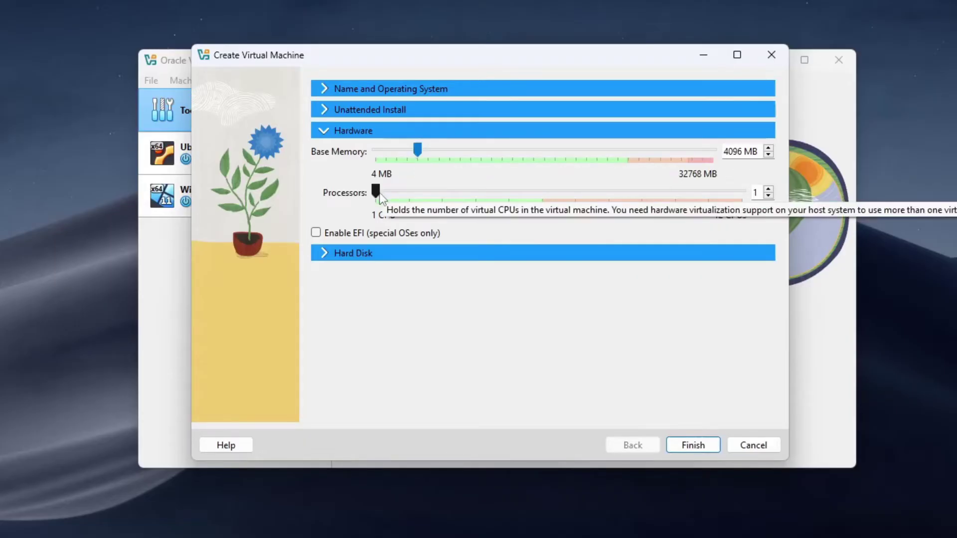
left_click(403, 195)
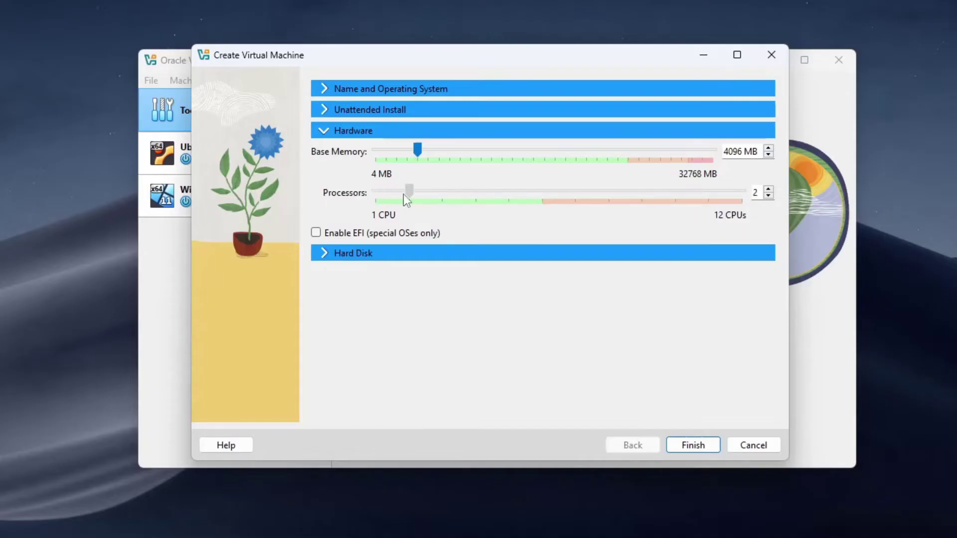
left_click(482, 256)
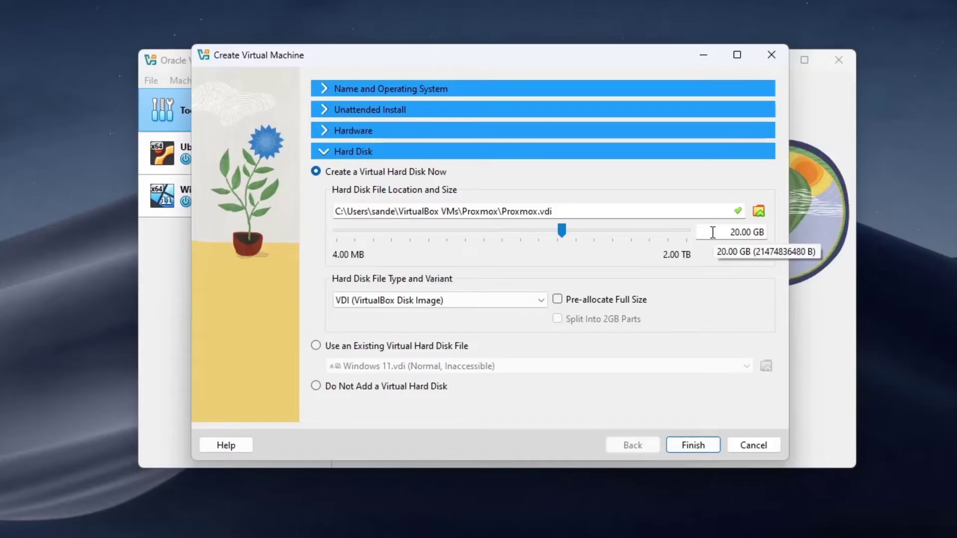
left_click(713, 449)
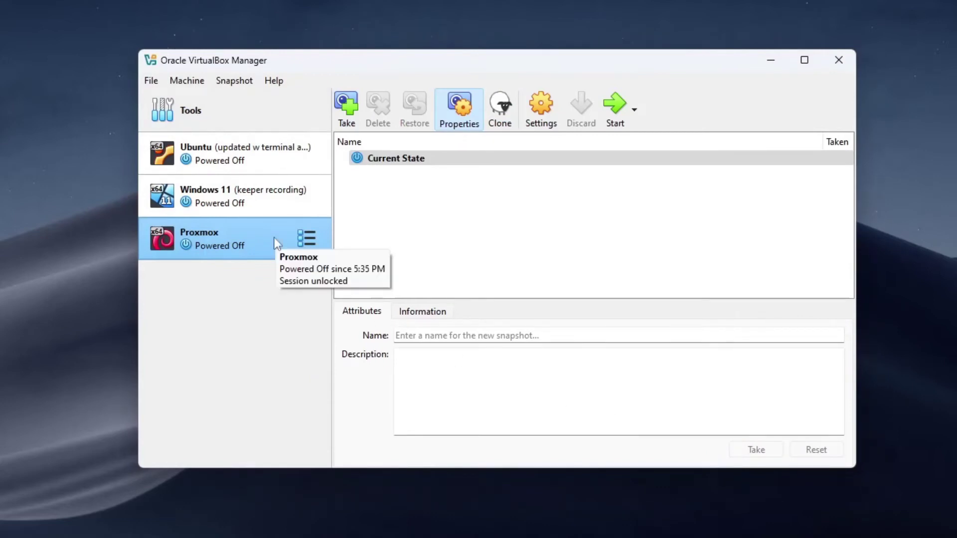
- Enable Nested VT-x/AMD-V in the Proxmox VM's System > Processor settings
left_click(547, 119)
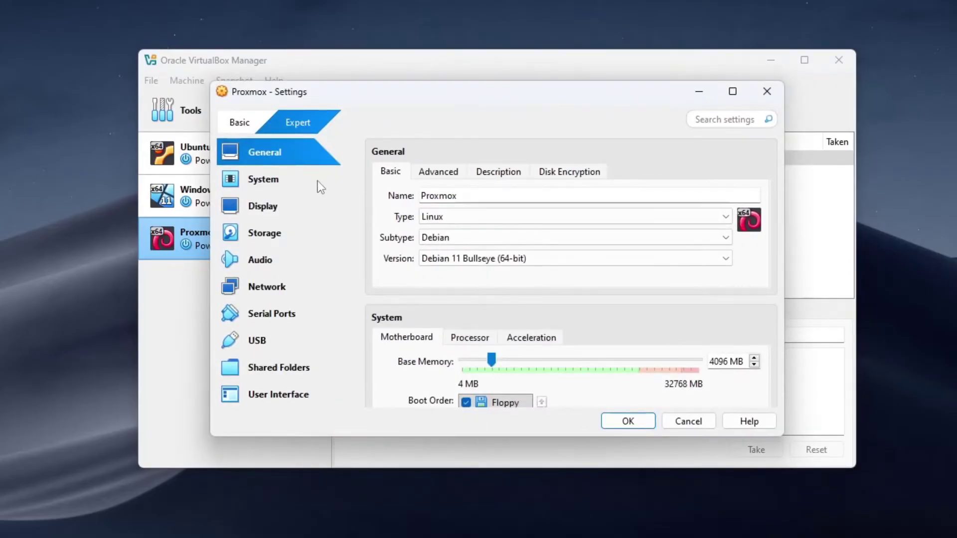
left_click(318, 181)
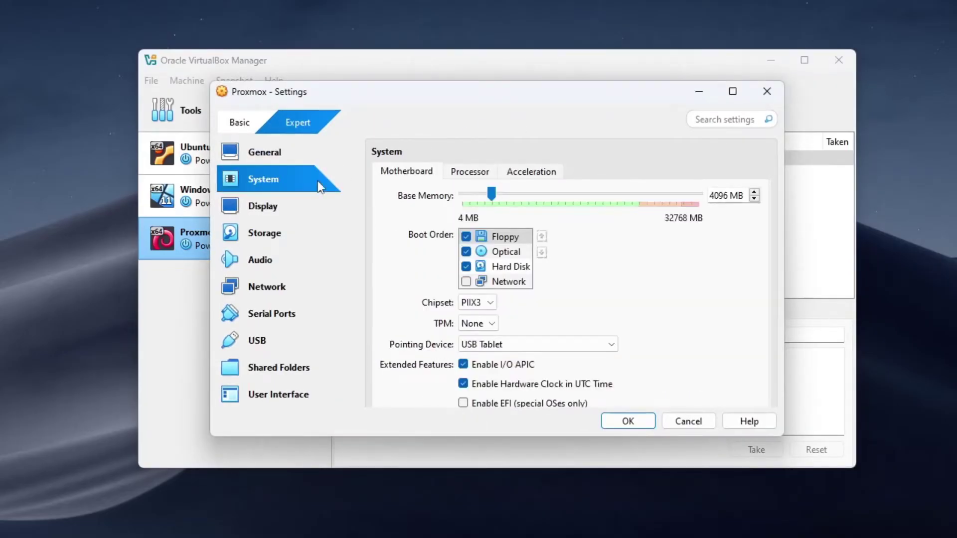
left_click(449, 175)
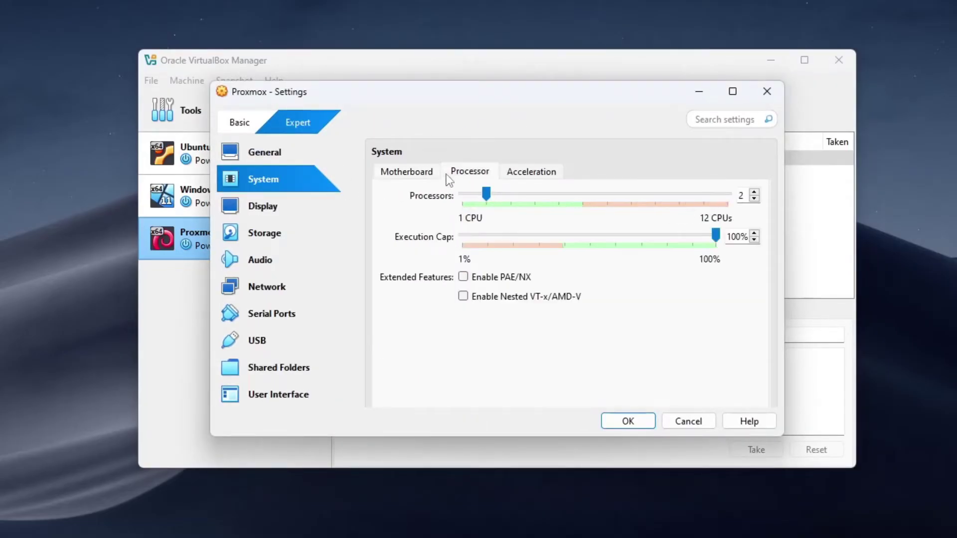
left_click(464, 297)
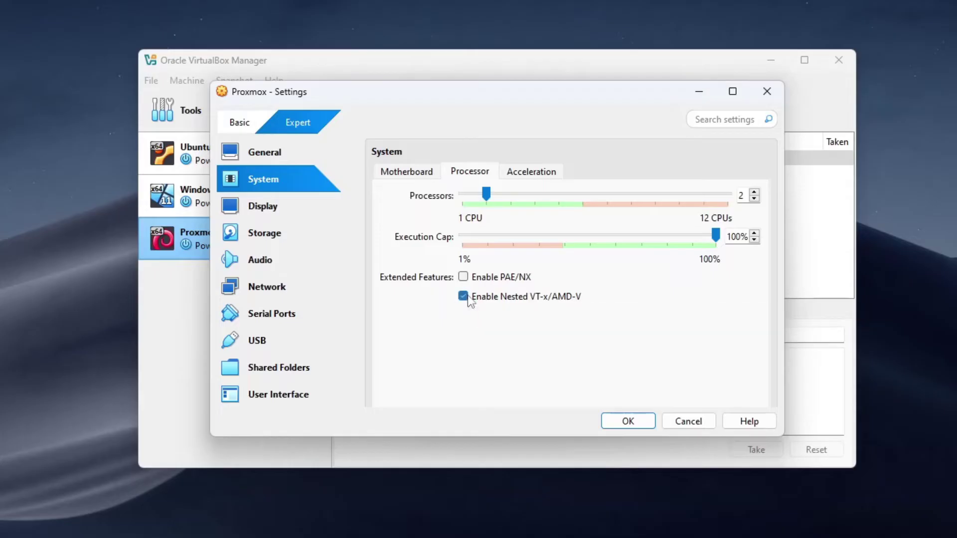
- Attach the VM's network adapter as Bridged Adapter and save the settings
left_click(307, 287)
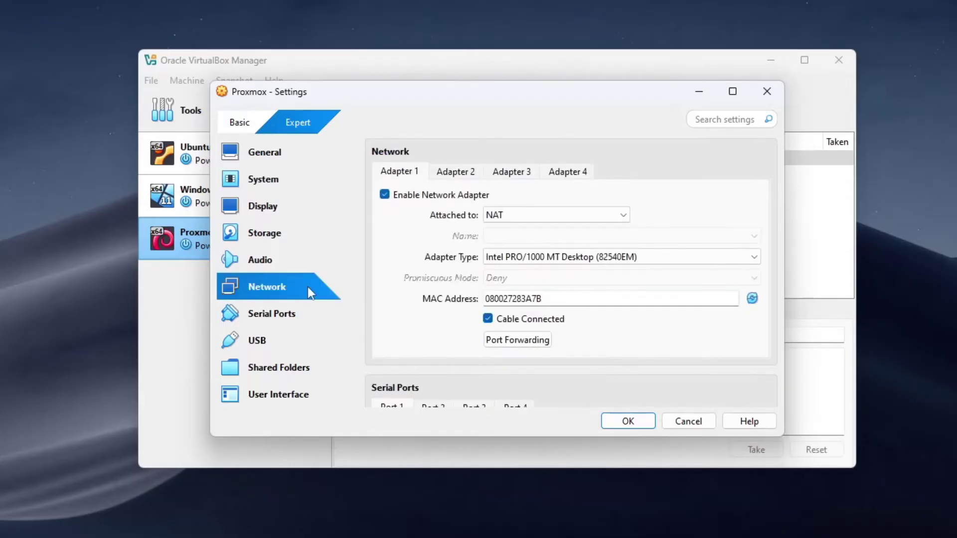
left_click(521, 219)
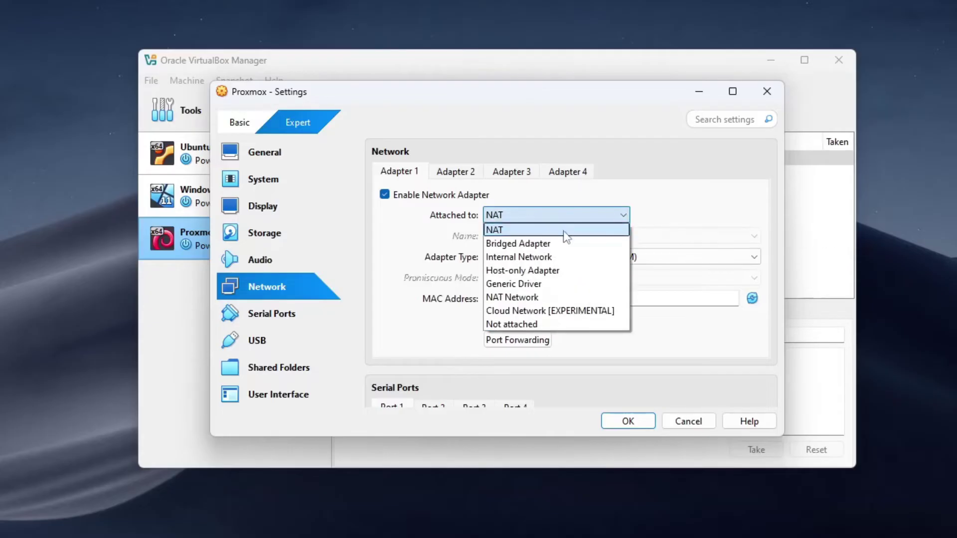
left_click(570, 243)
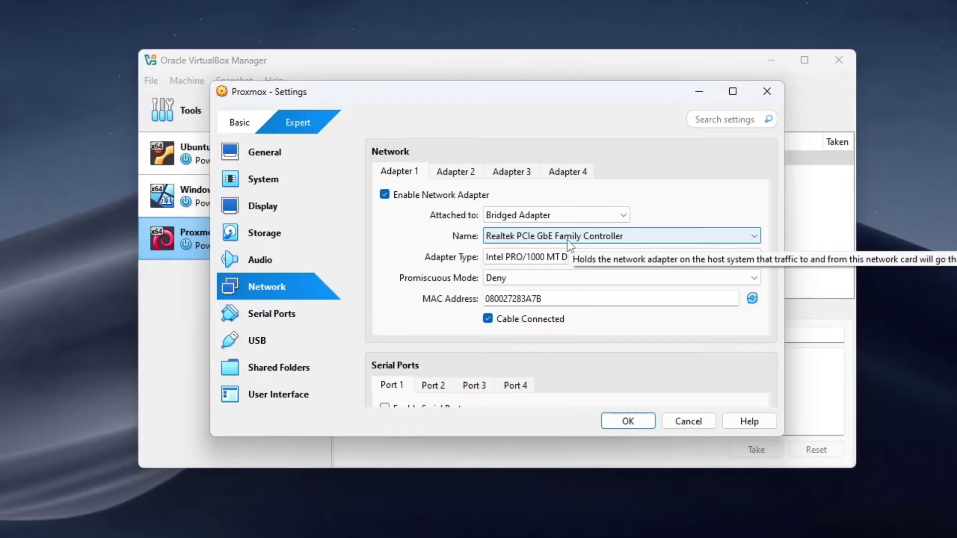
left_click(643, 424)
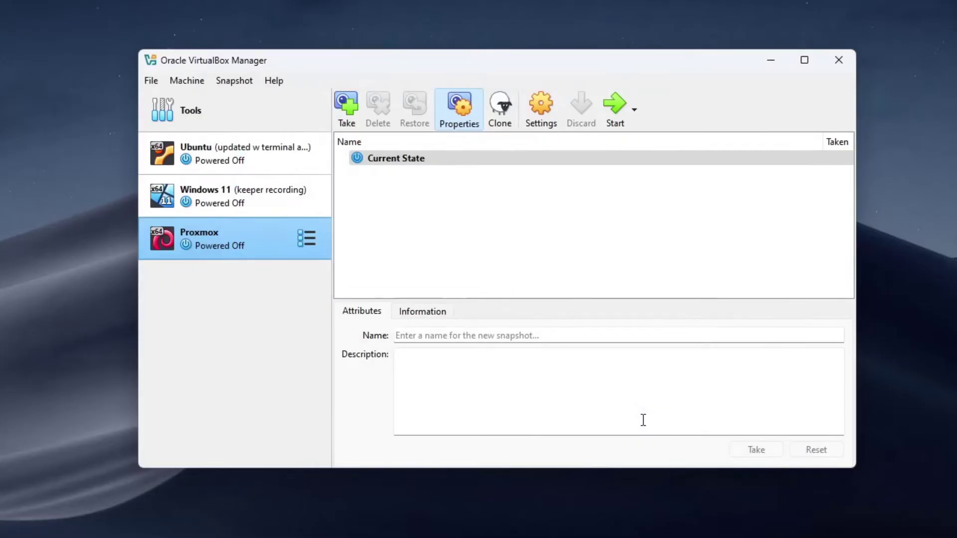
- Start the Proxmox VM and choose Install Proxmox VE (Graphical) from the boot menu
left_click(617, 119)
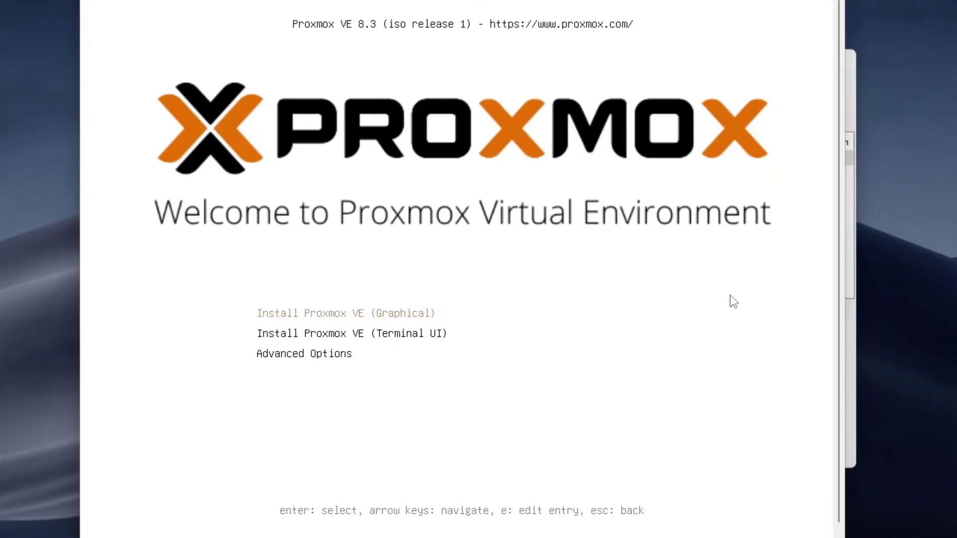
key("Return")
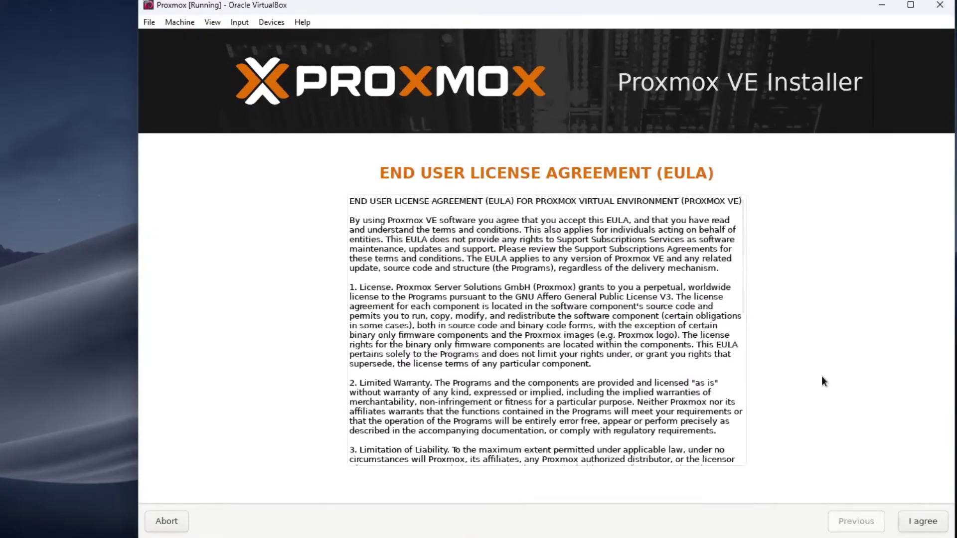
- Accept the license, keep /dev/sda as target and the Philippines, Asia/Manila location defaults
scroll(721, 384, "down", 8)
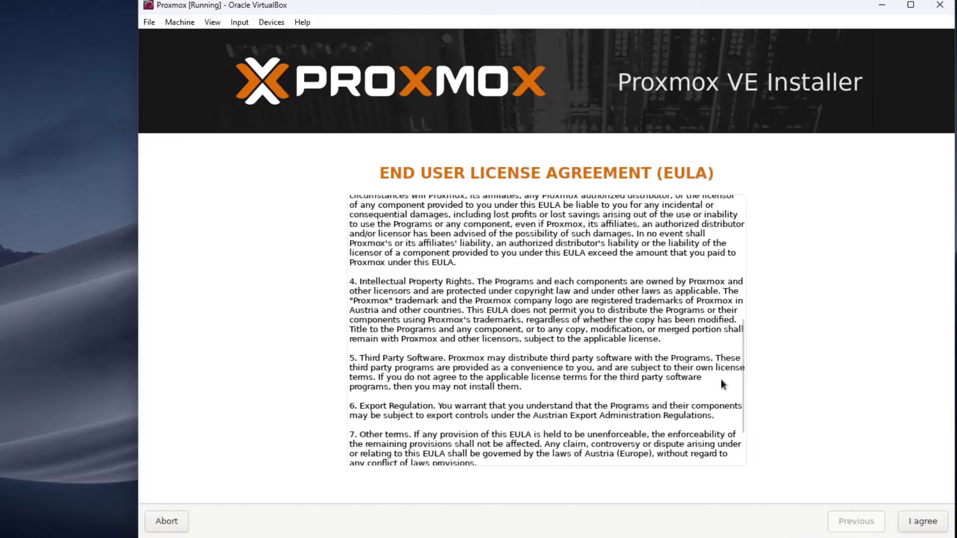
scroll(722, 381, "down", 2)
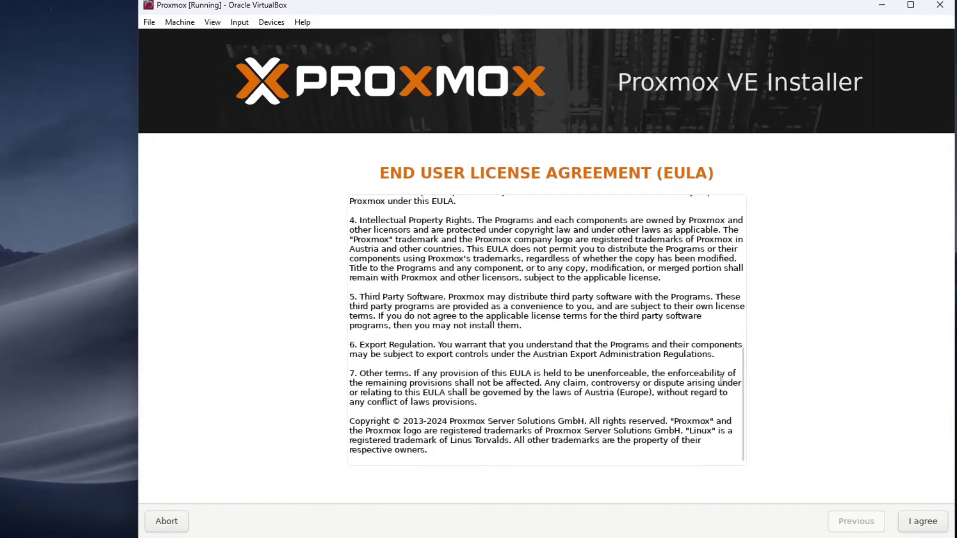
left_click(924, 523)
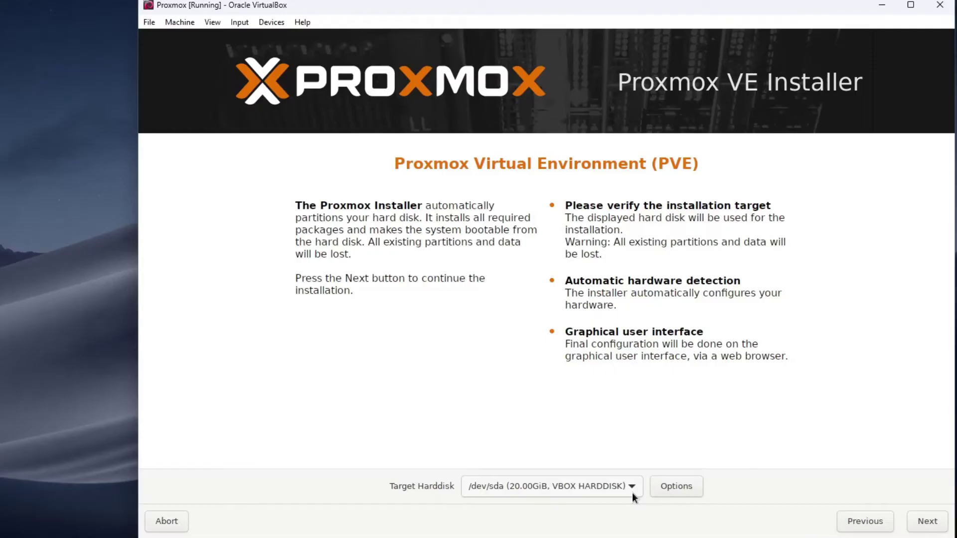
left_click(927, 522)
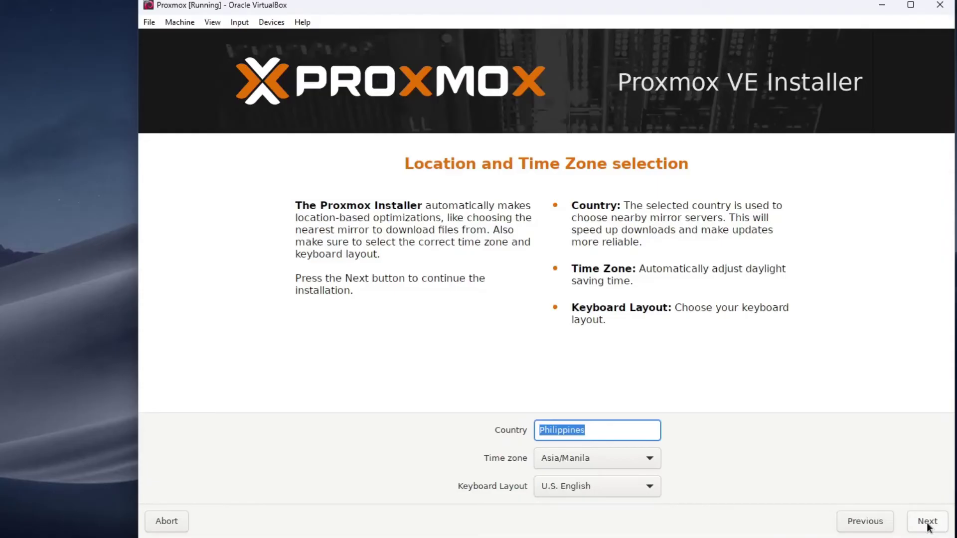
left_click(928, 522)
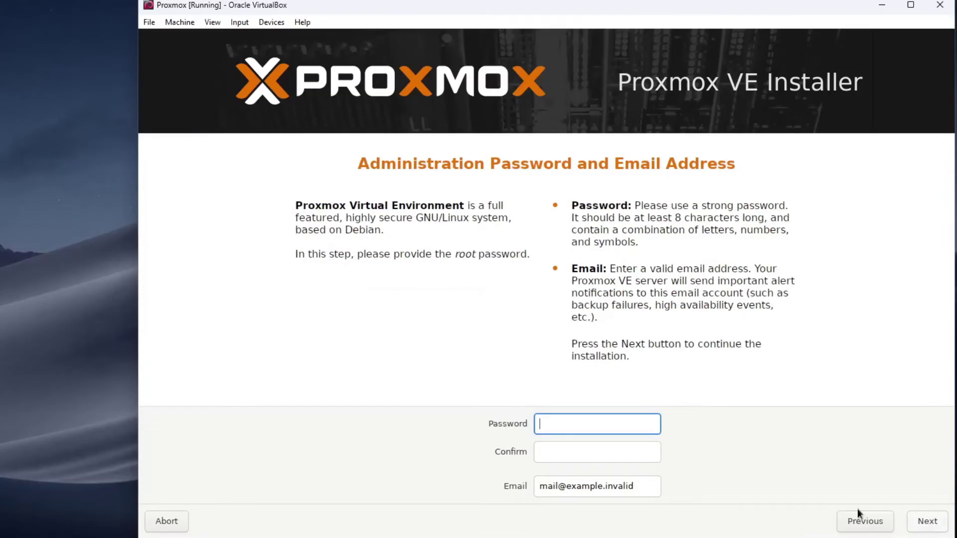
type("admin12")
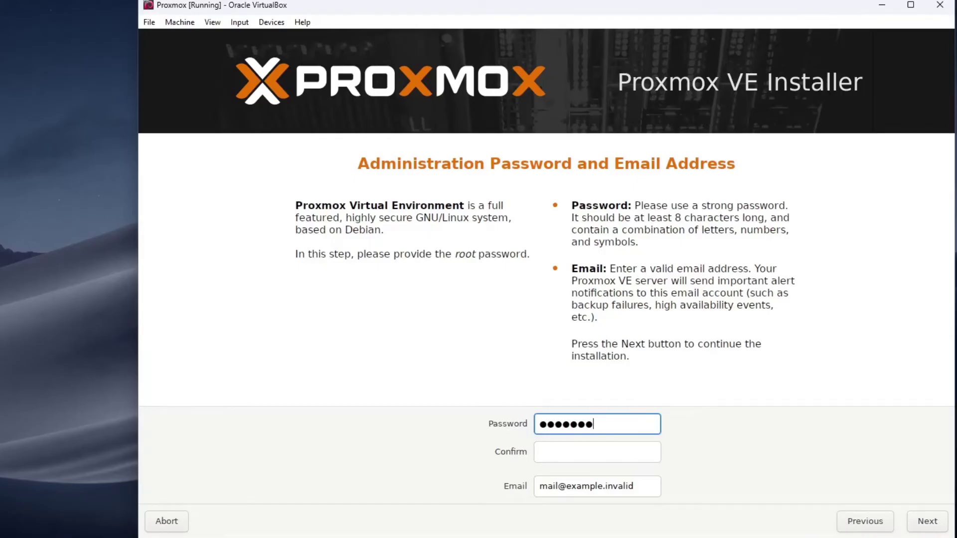
left_click(592, 452)
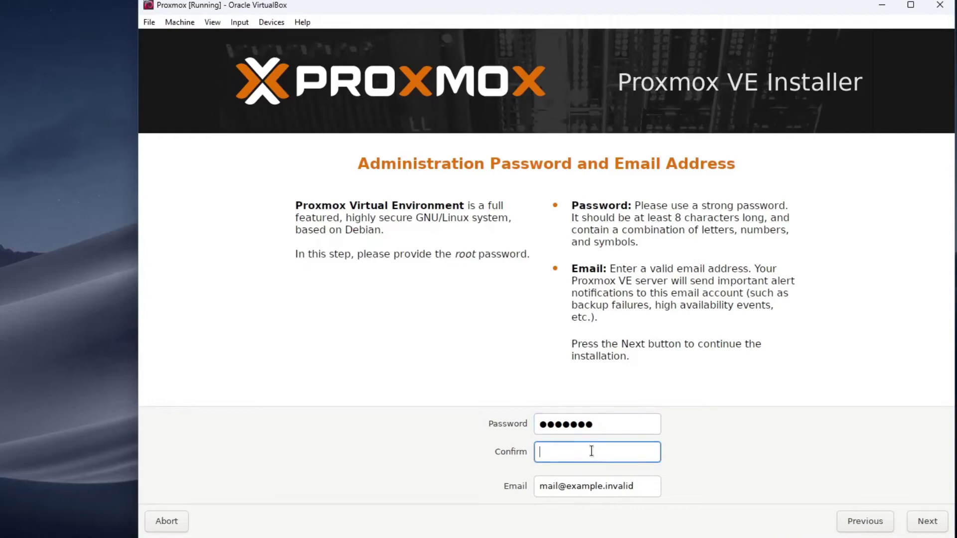
type("admin12")
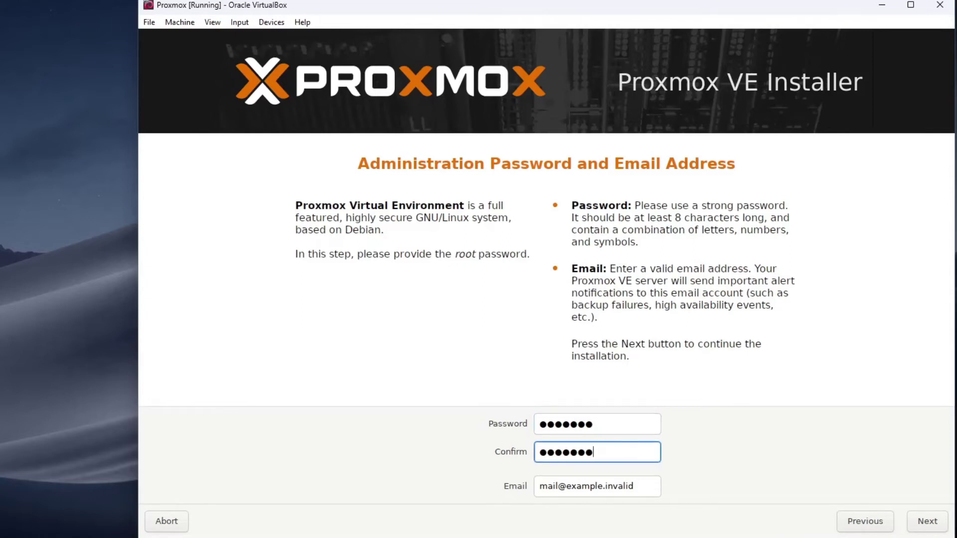
left_click(647, 487)
key("BackSpace")
key("BackSpace")
key("BackSpace")
key("BackSpace")
key("BackSpace")
key("BackSpace")
key("BackSpace")
type("com")
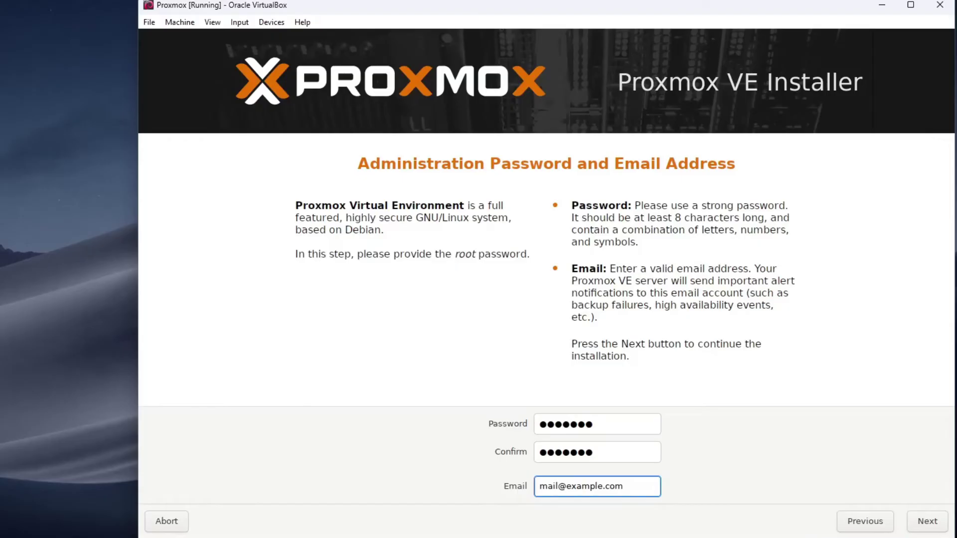
left_click(928, 531)
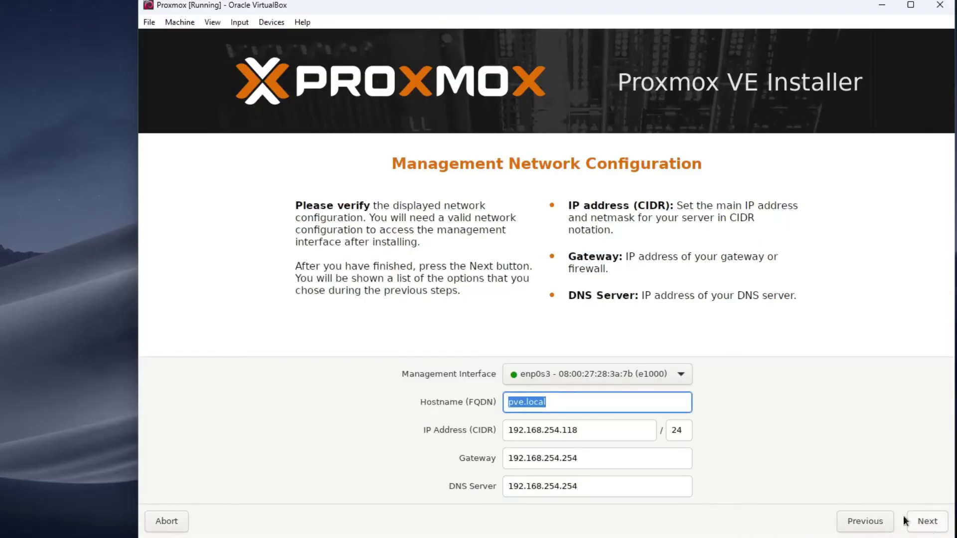
- Change the hostname from pve.local to pve.example.com and proceed to the Summary page
left_click(592, 402)
key("BackSpace")
key("BackSpace")
key("BackSpace")
key("BackSpace")
key("BackSpace")
type("e")
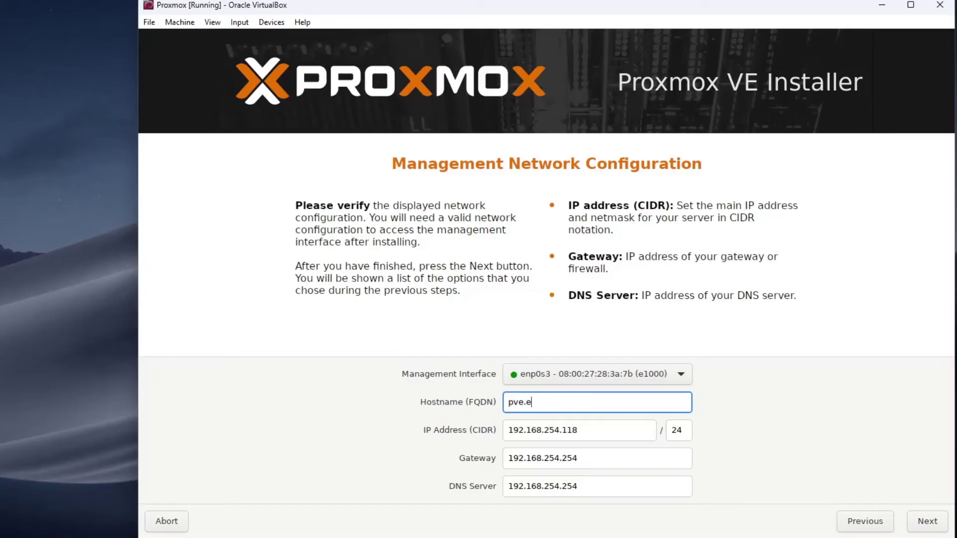
type("xample.com")
left_click(921, 527)
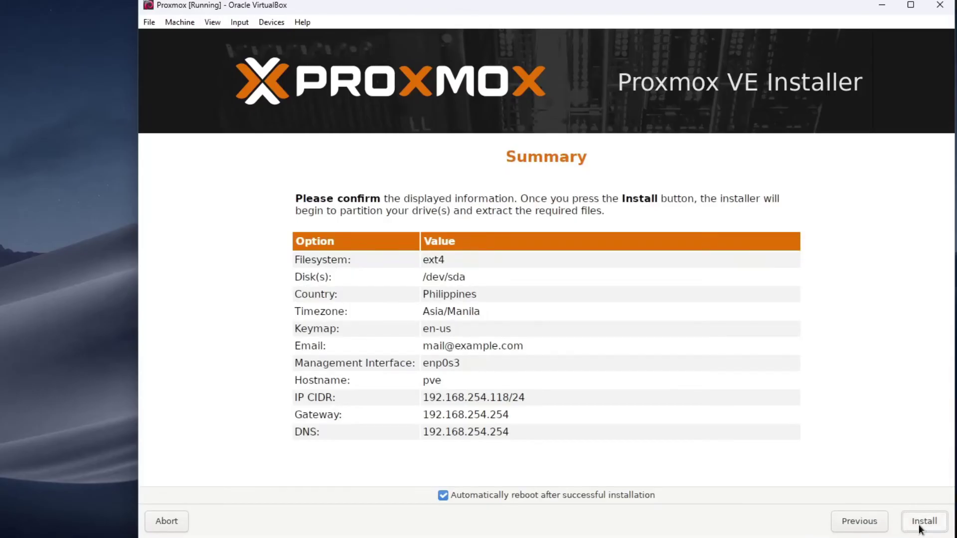
- Start the installation from the Summary page and let it finish and reboot
left_click(921, 528)
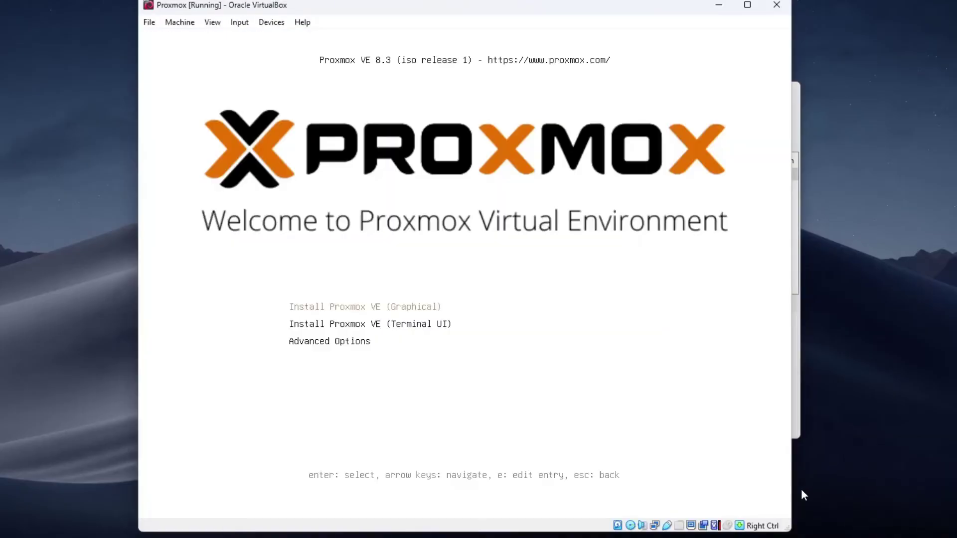
- Close the VM window and power off the Proxmox machine
left_click(776, 6)
left_click(478, 286)
left_click(426, 307)
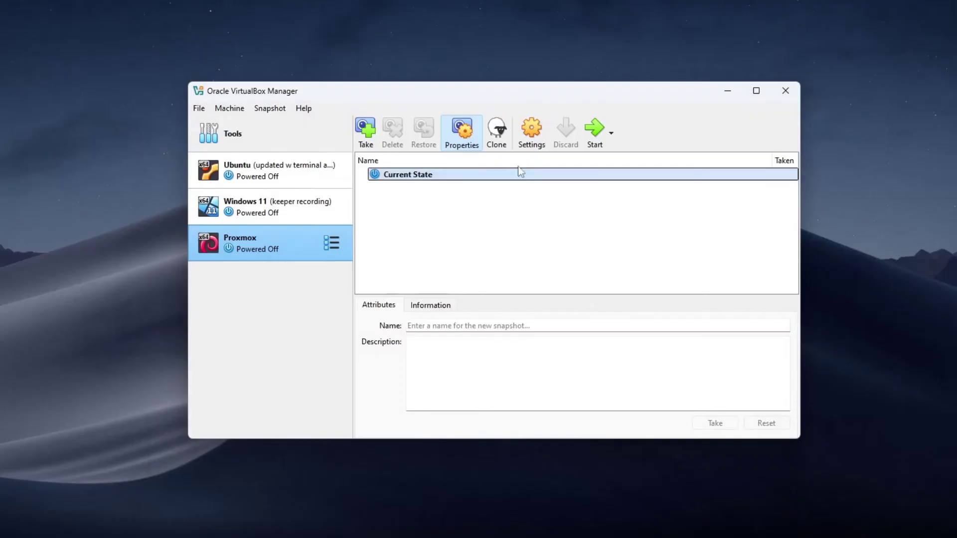
- Remove proxmox-ve_8.3-1.iso from the VM's optical drive in Storage settings and save
left_click(536, 140)
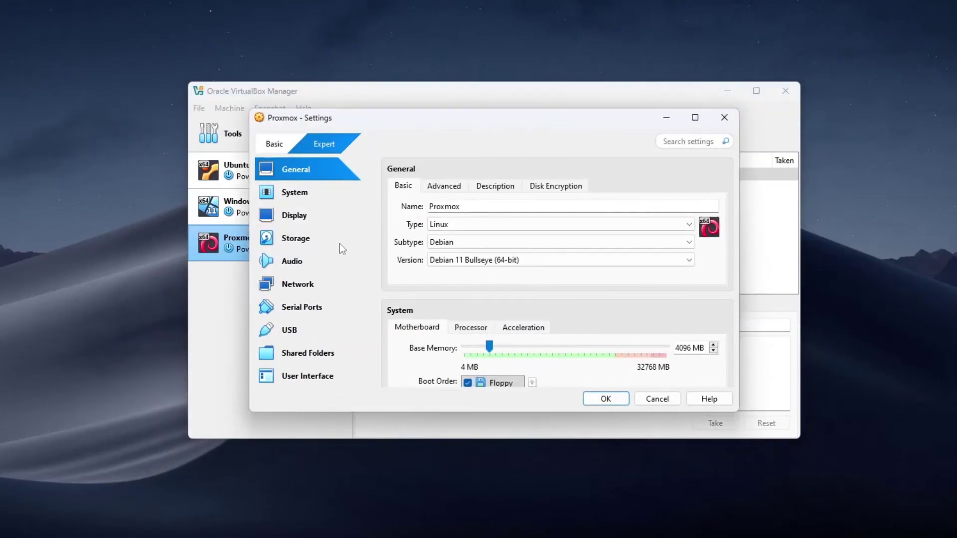
left_click(340, 244)
left_click(507, 216)
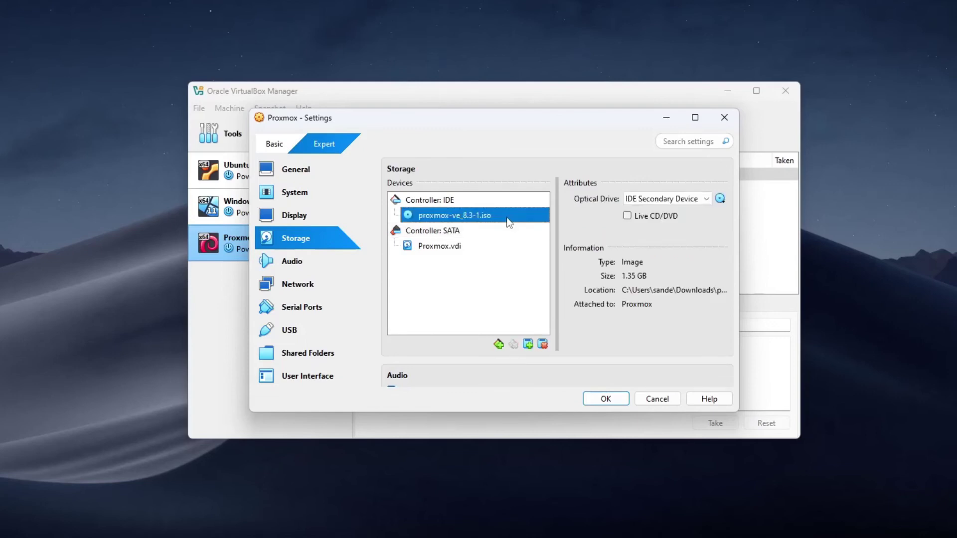
left_click(720, 198)
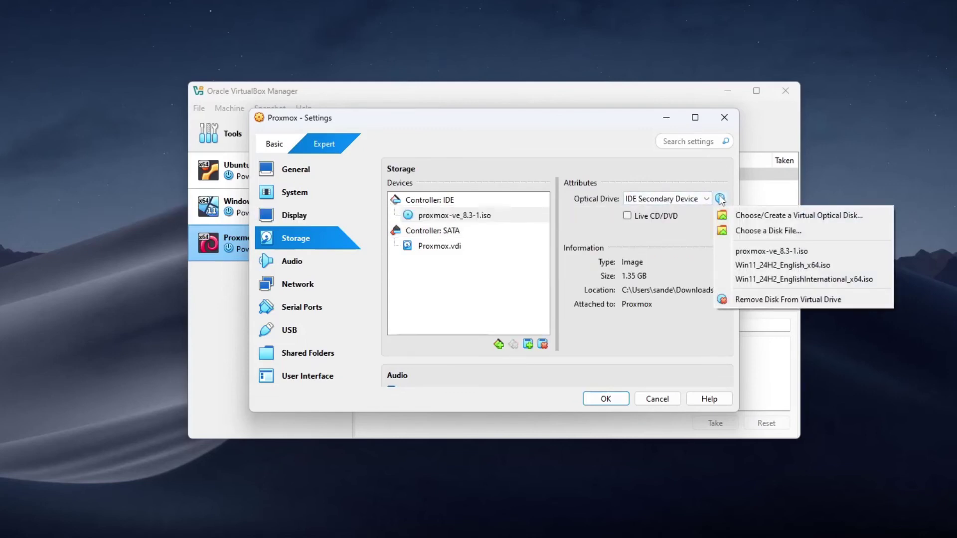
left_click(782, 300)
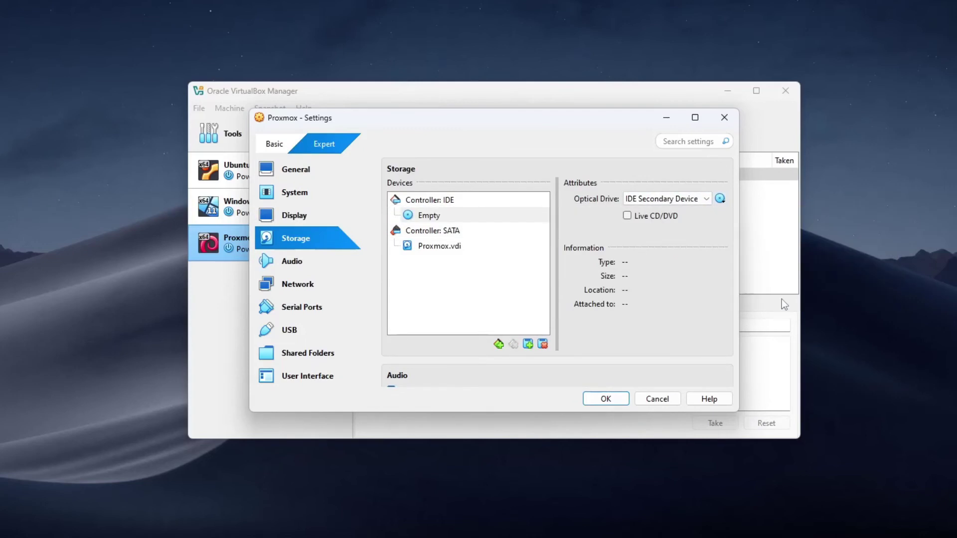
left_click(617, 399)
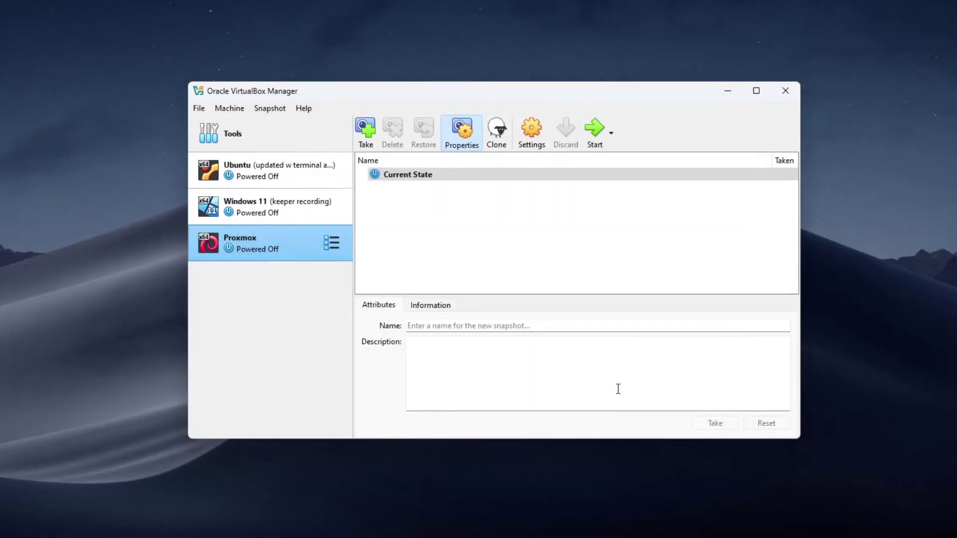
- Start the Proxmox VM from its disk and let it boot to the pve login prompt
left_click(594, 139)
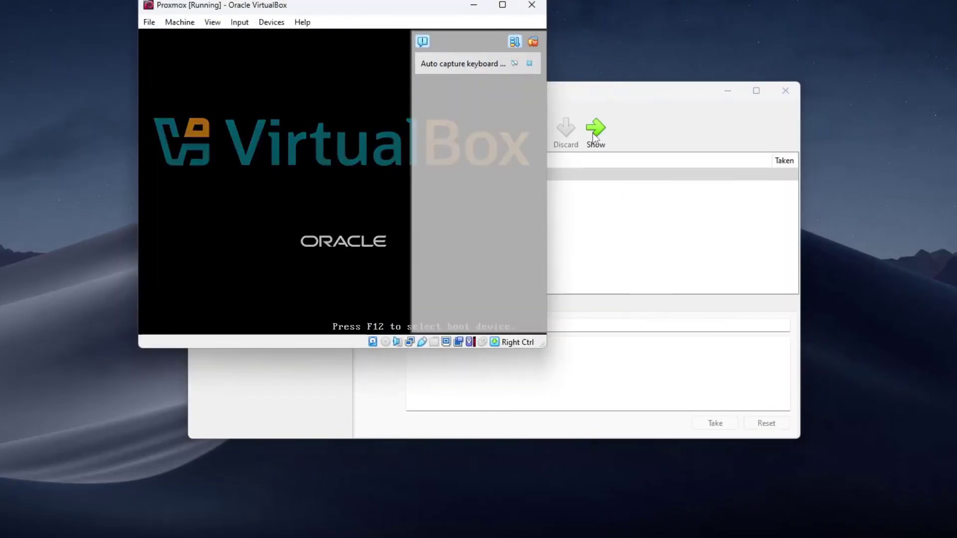
left_click(533, 42)
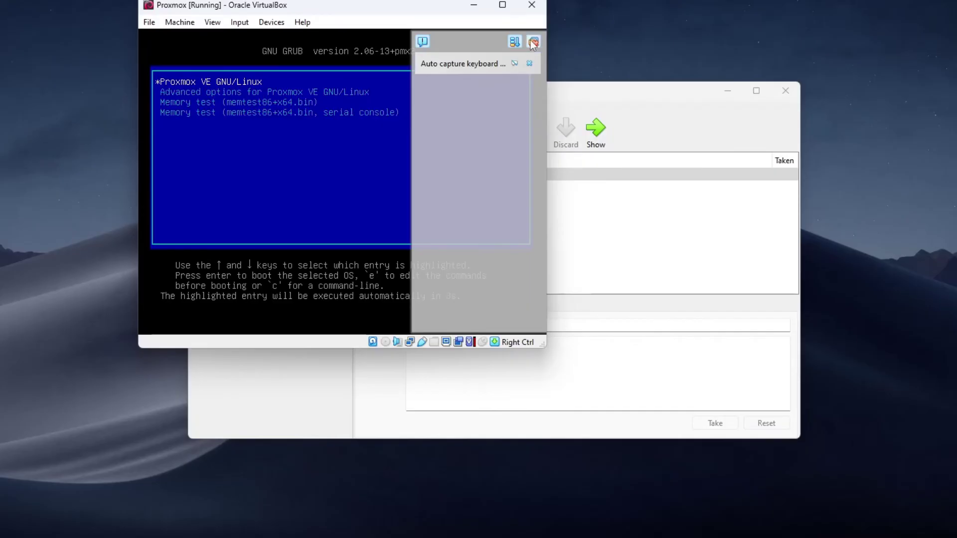
left_click(464, 144)
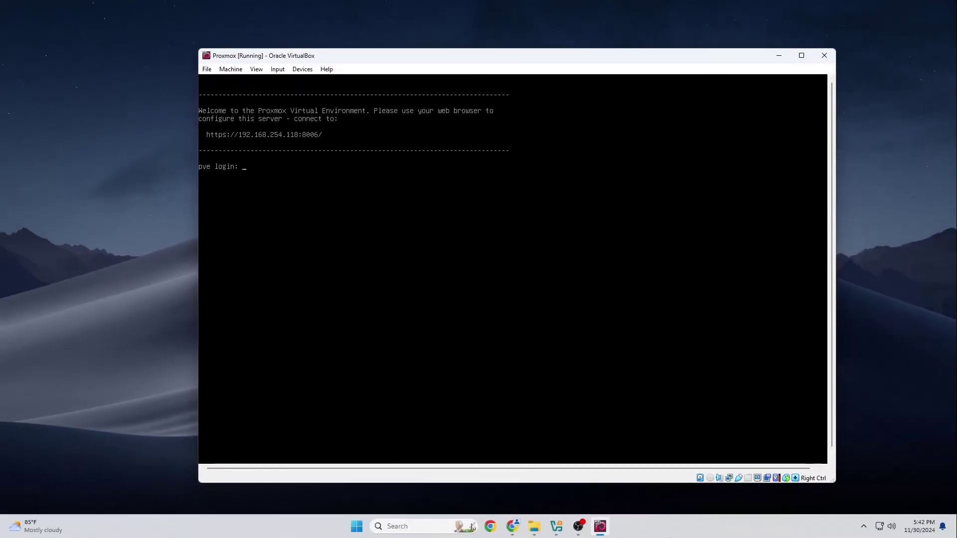
left_click(512, 526)
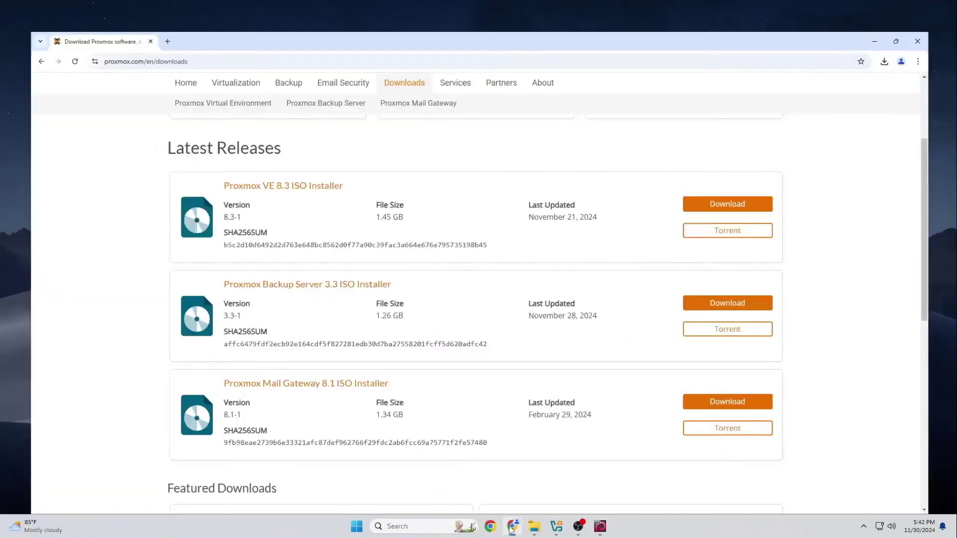
left_click(145, 11)
type("https://")
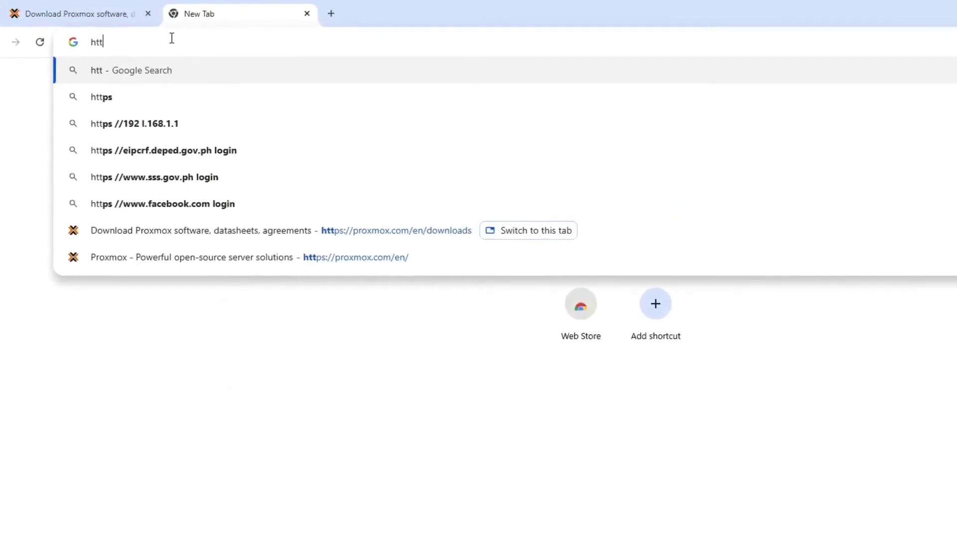
type("192")
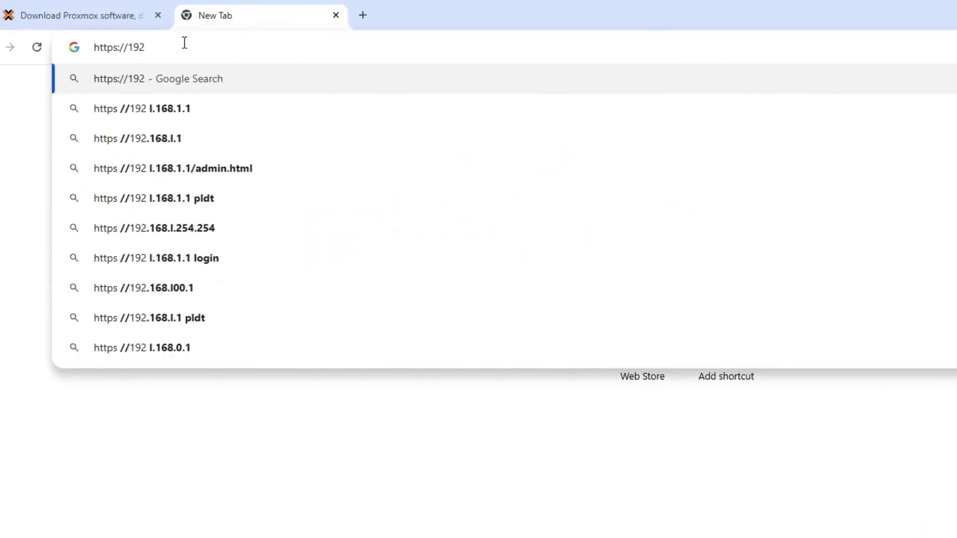
type(".168.254.118:8006")
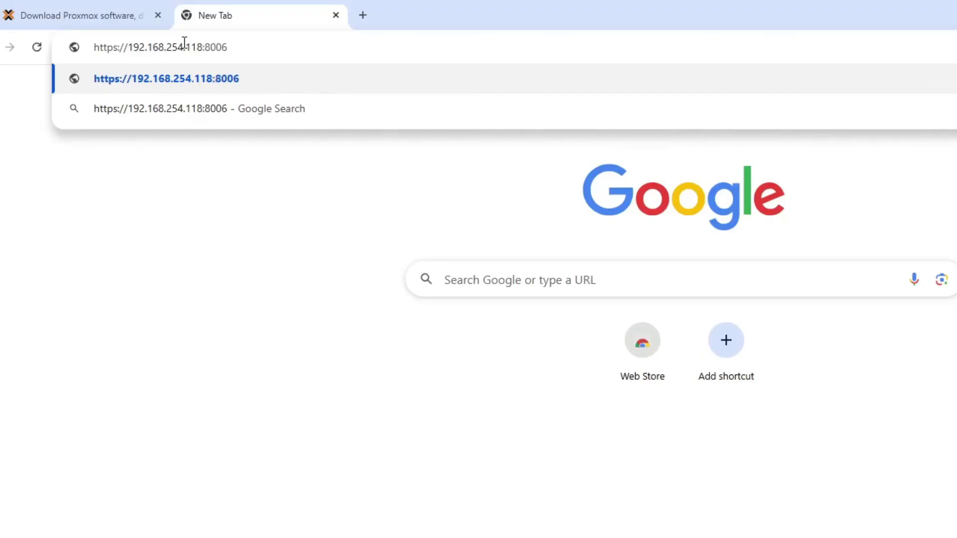
key("Return")
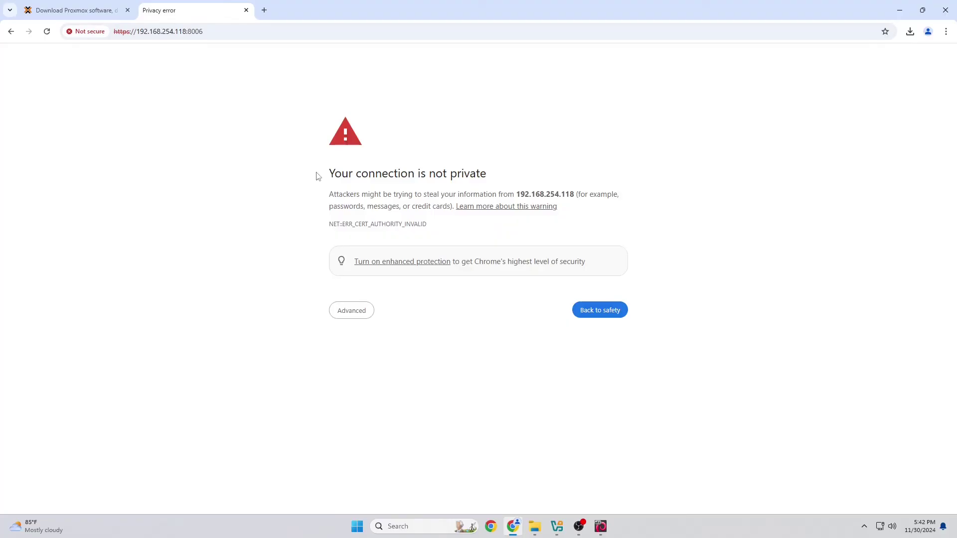
left_click(366, 314)
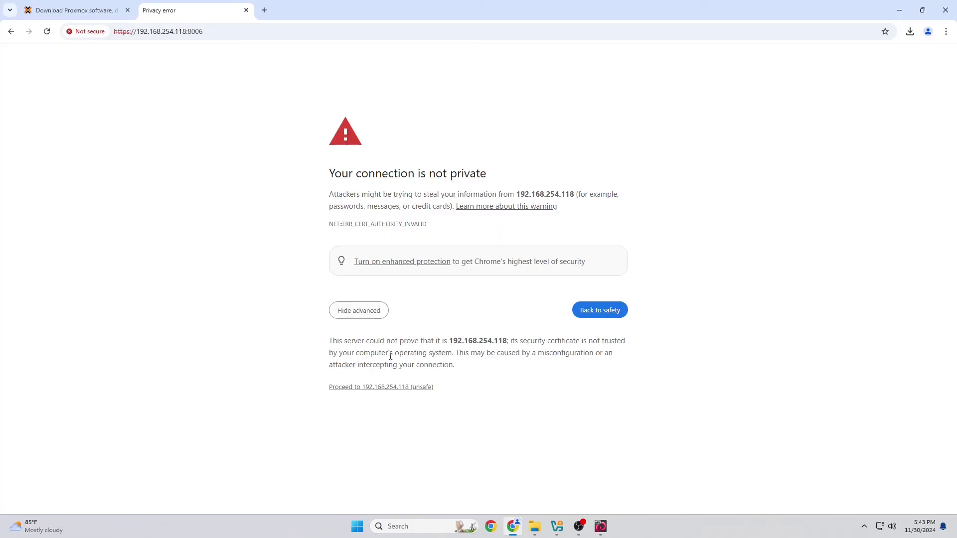
left_click(412, 388)
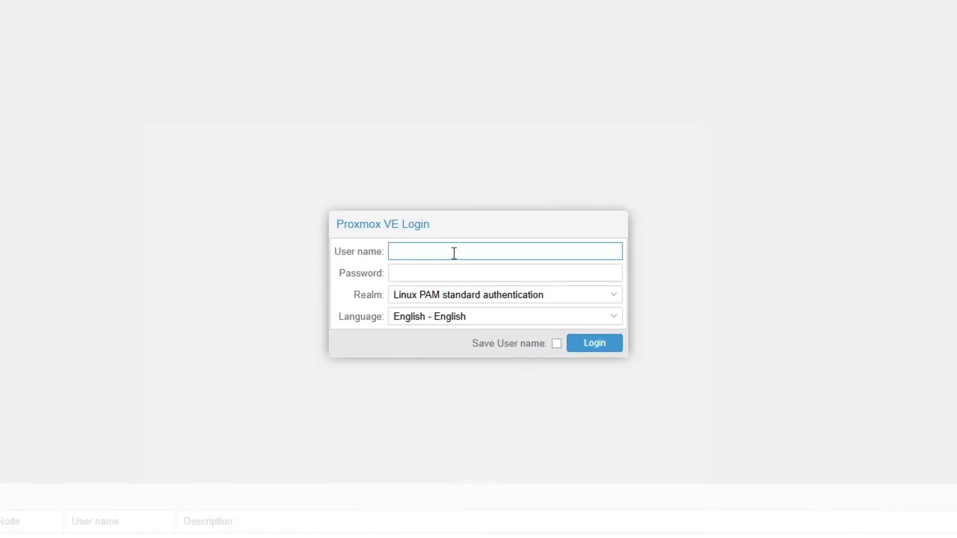
- Sign in with user name root and the root password to reach the Datacenter dashboard
type("root")
left_click(453, 272)
type("•••••••")
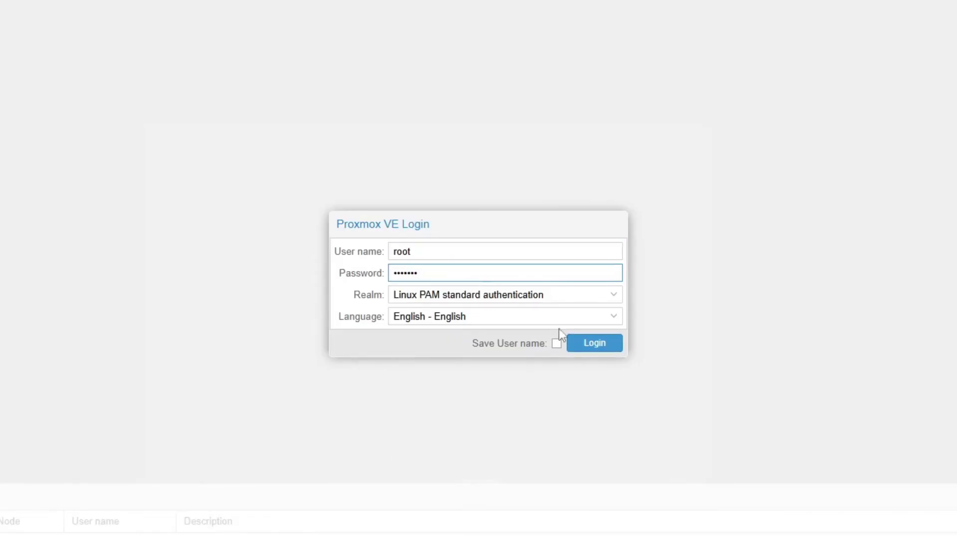
left_click(589, 349)
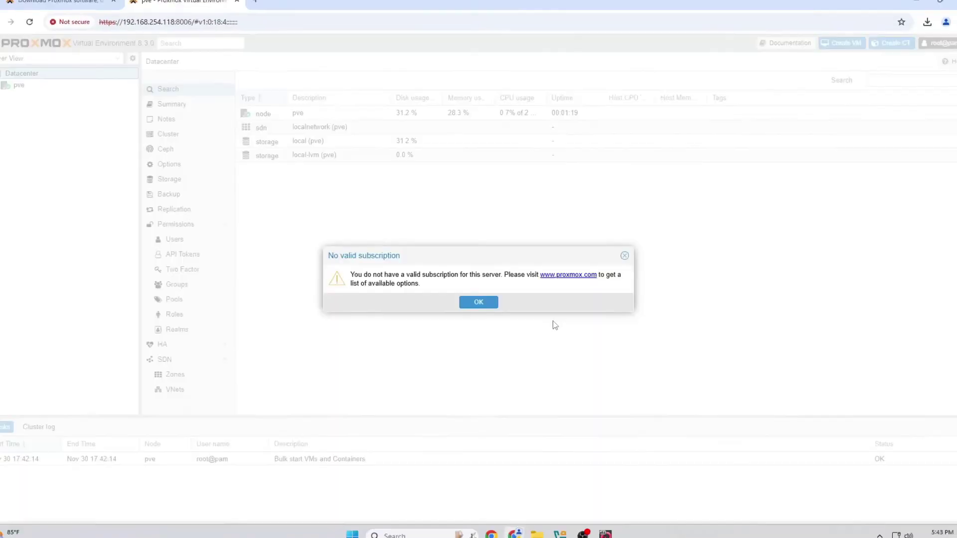